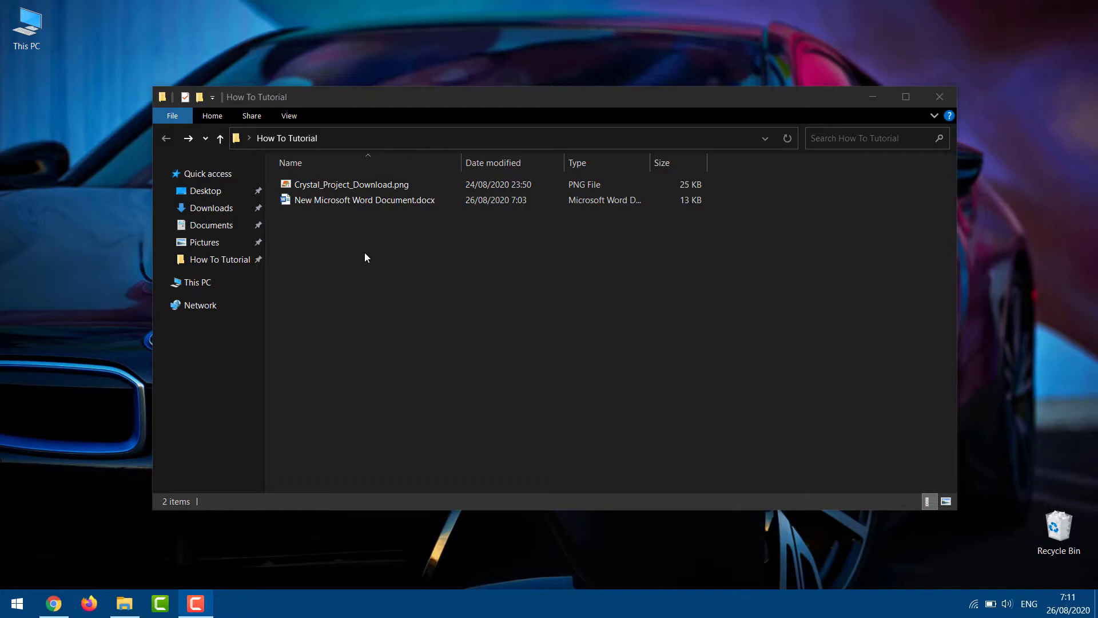
Create an empty New Text Document.txt in How To Tutorial, keep its default name, and select it
{"action": "left_click_drag", "start_coordinate": [363, 251], "coordinate": [376, 185]}
{"action": "left_click", "coordinate": [352, 341]}
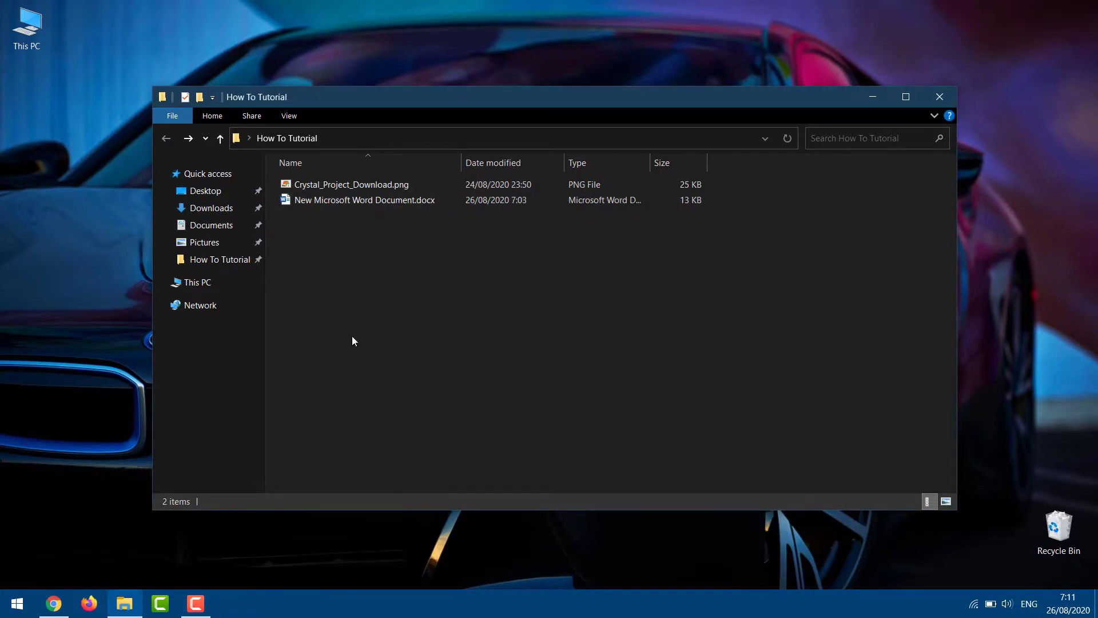
{"action": "right_click", "coordinate": [384, 254]}
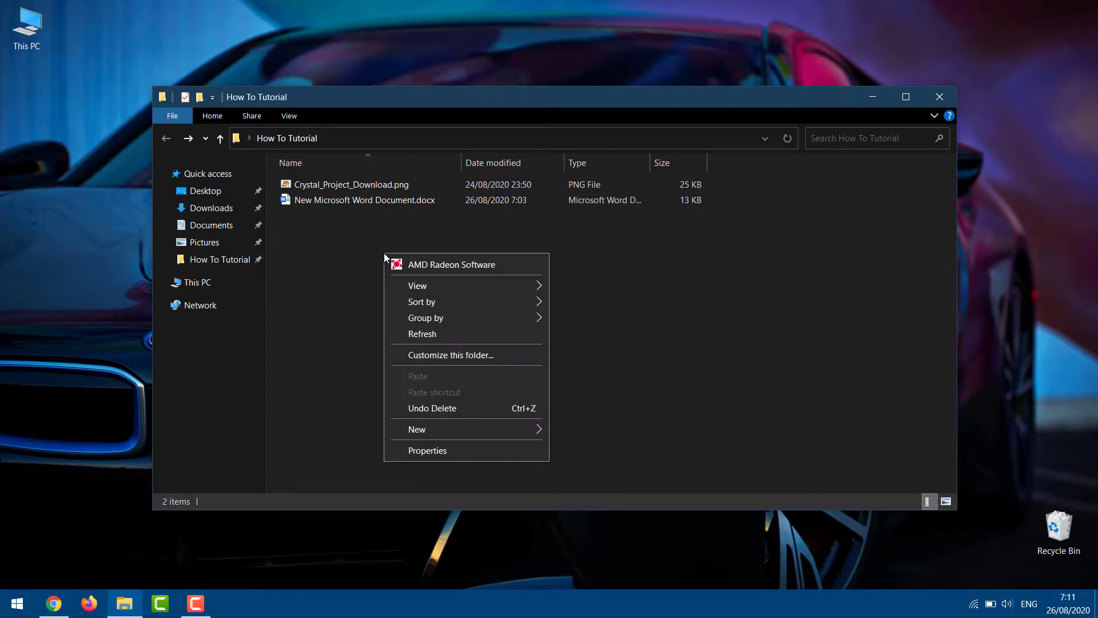
{"action": "mouse_move", "coordinate": [468, 431]}
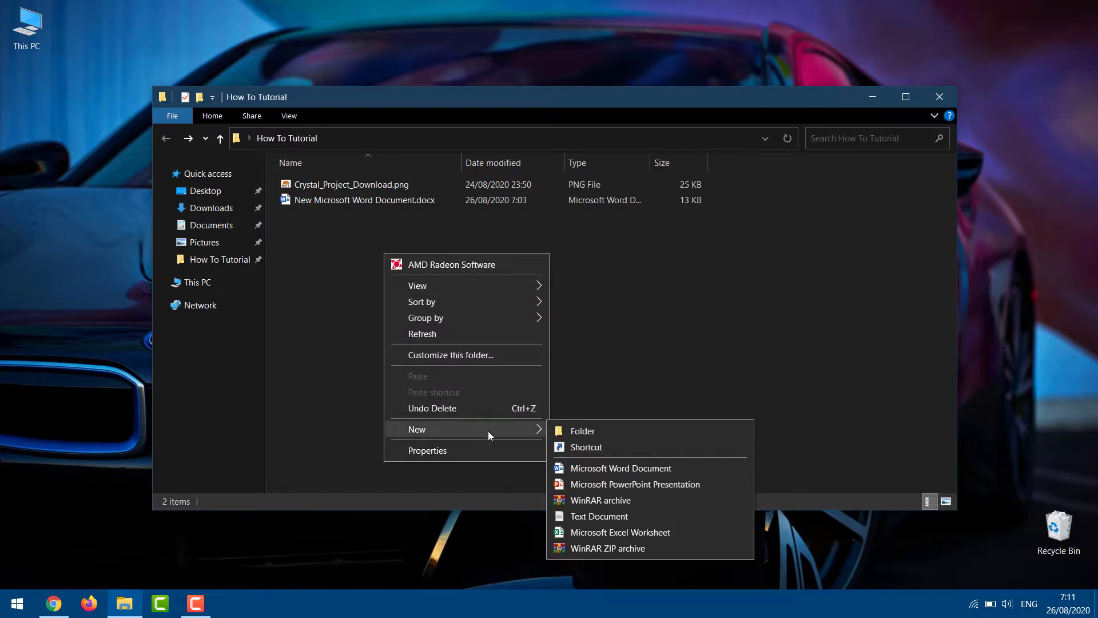
{"action": "left_click", "coordinate": [583, 517]}
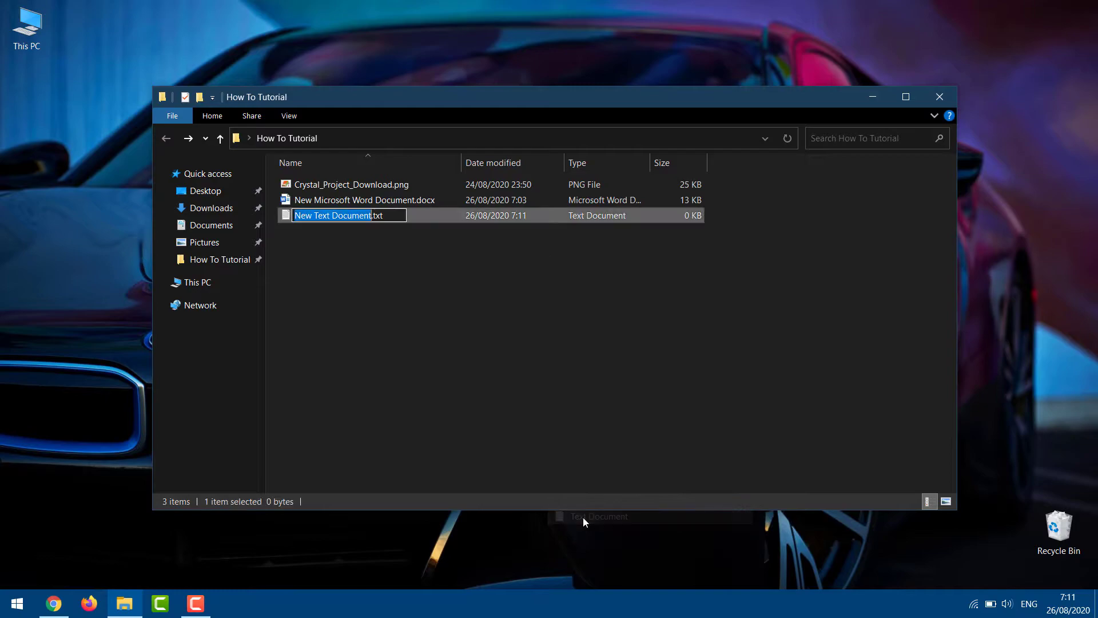
{"action": "left_click", "coordinate": [401, 280]}
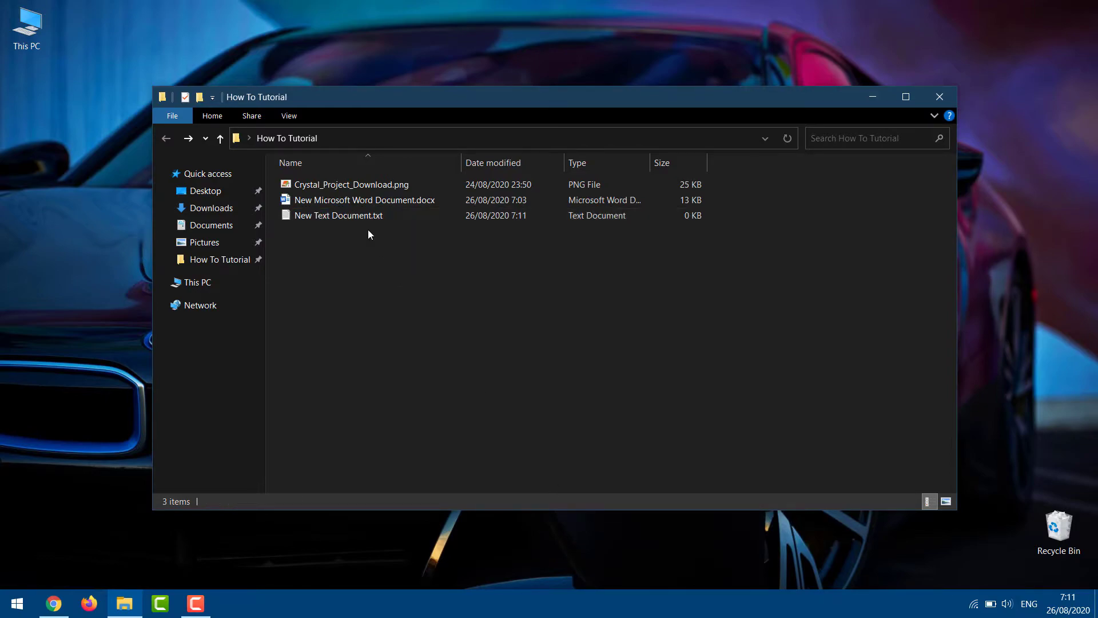
{"action": "mouse_move", "coordinate": [353, 216]}
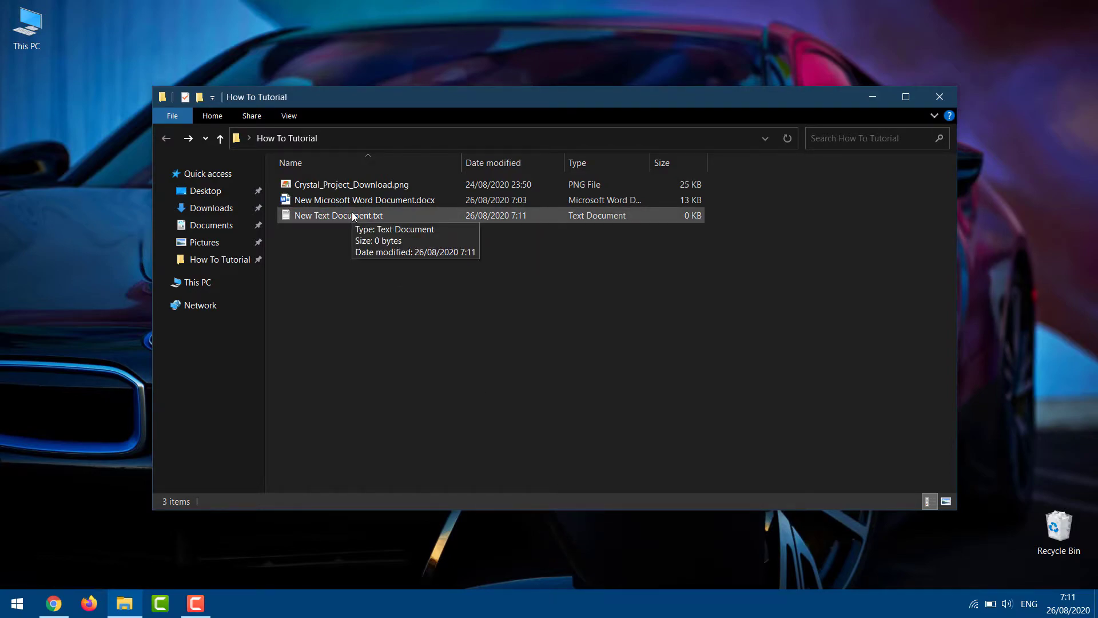
{"action": "left_click", "coordinate": [353, 216]}
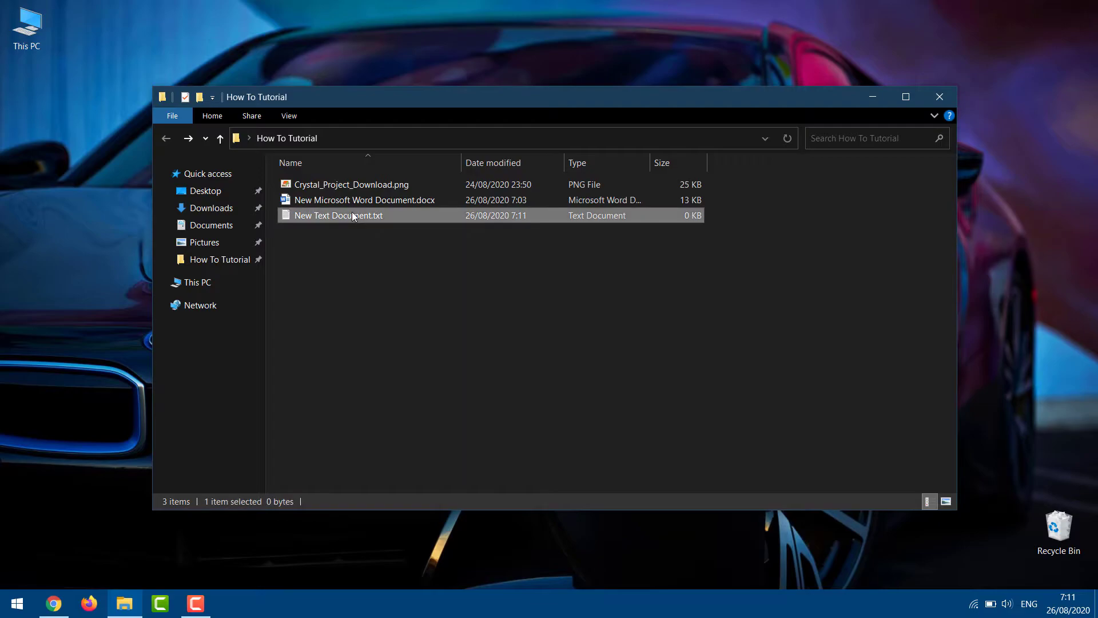
In Notepad, paste the folder-lock batch script and replace YOUR PASSWORD with a chosen password
{"action": "double_click", "coordinate": [353, 216]}
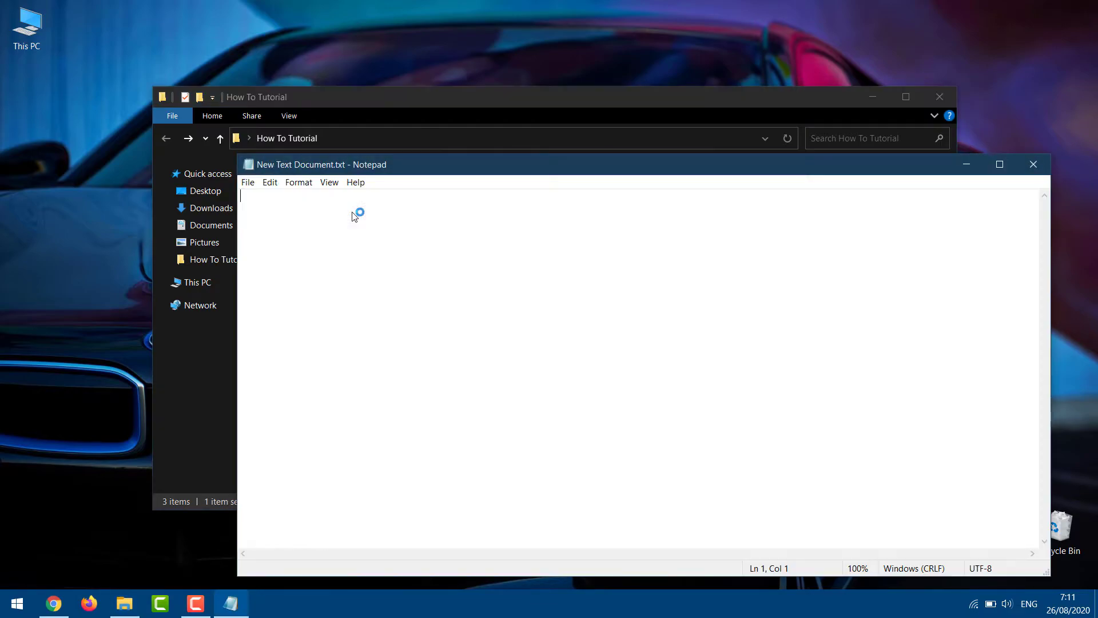
{"action": "key", "text": "ctrl+v"}
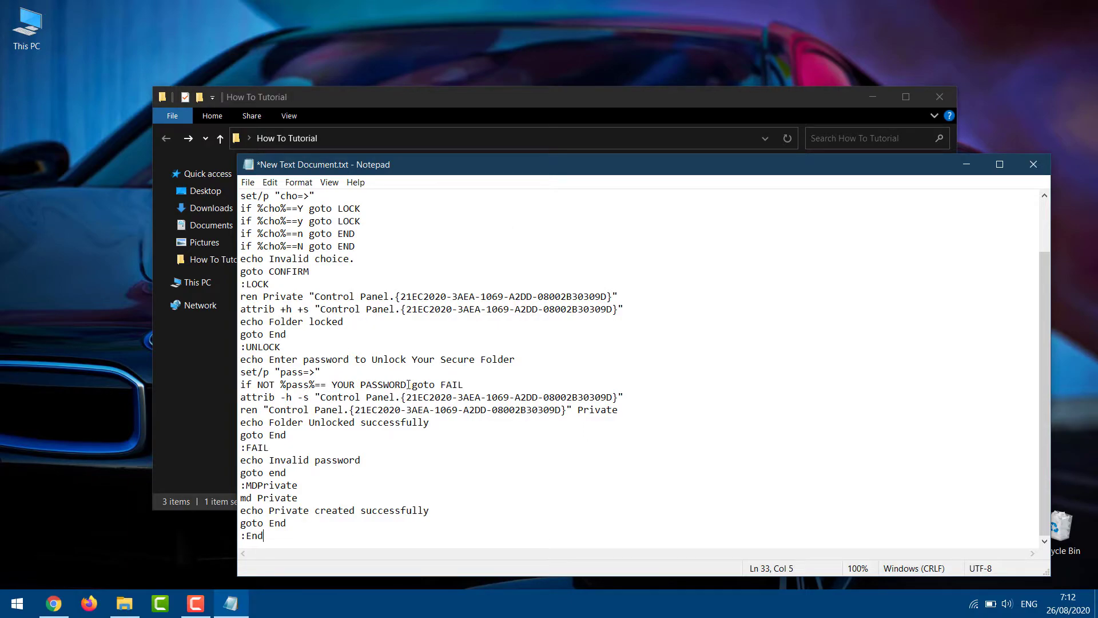
{"action": "left_click_drag", "start_coordinate": [406, 384], "coordinate": [331, 385]}
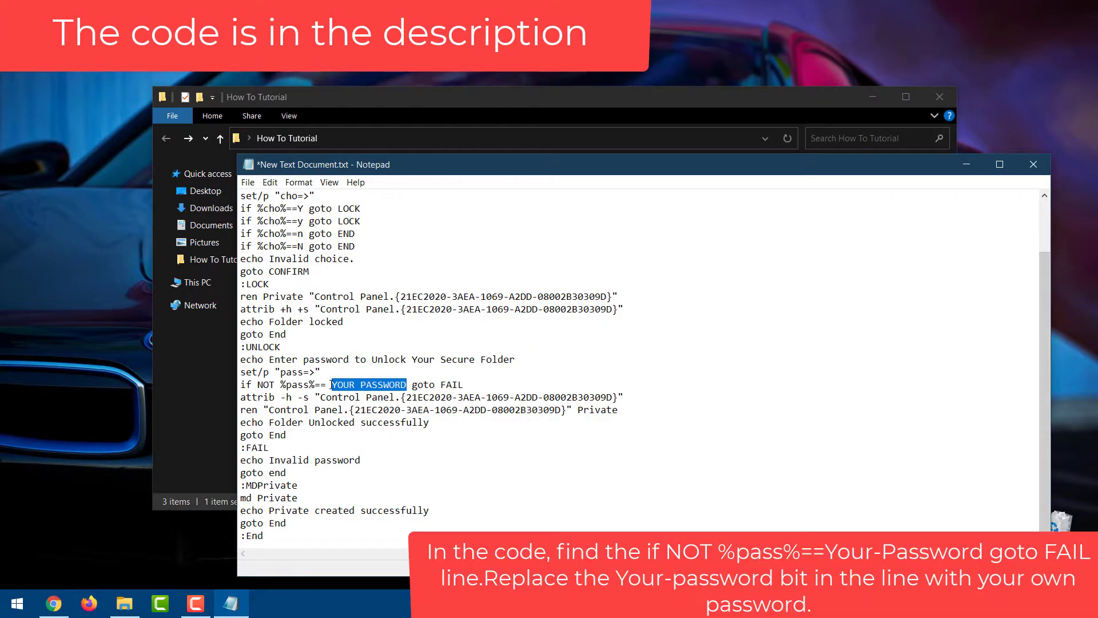
{"action": "type", "text": "test1"}
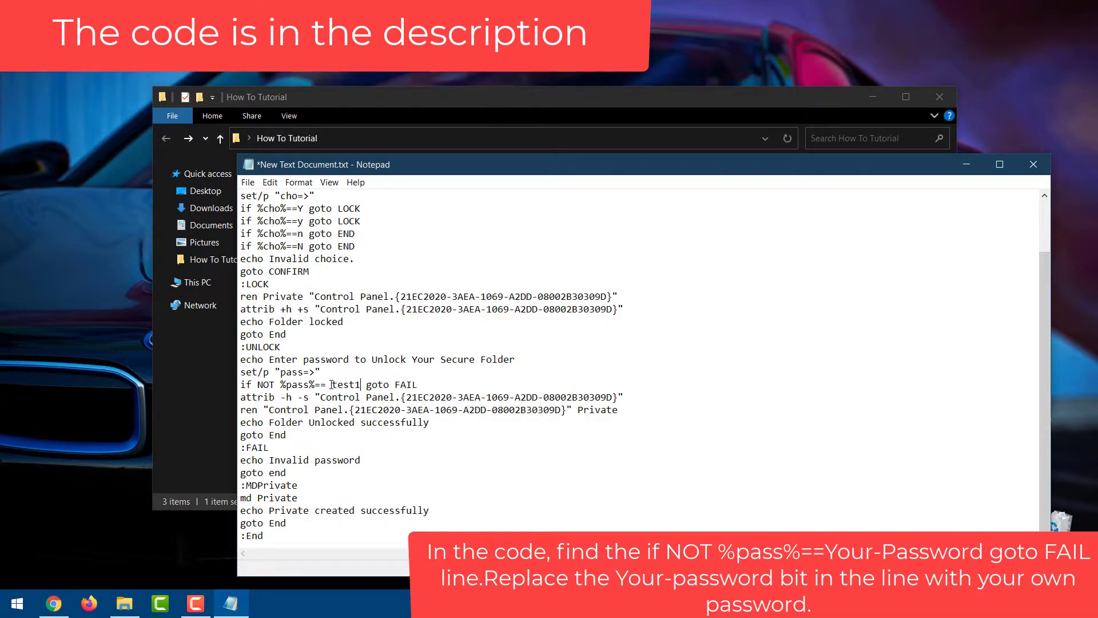
{"action": "type", "text": "23"}
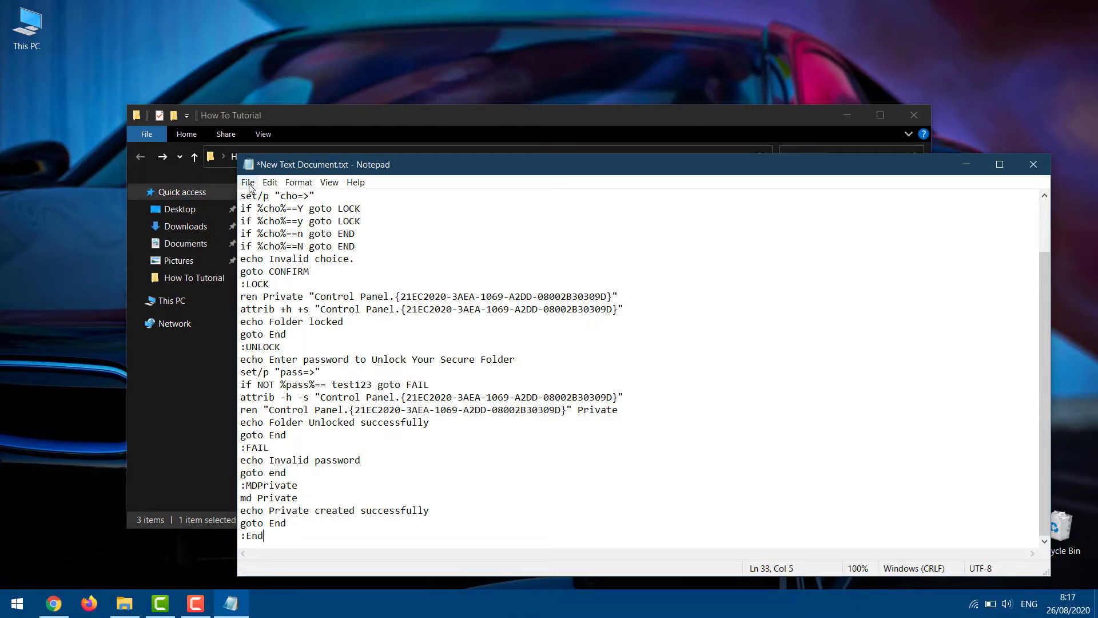
Save the script as test.bat in How To Tutorial, with the file type set to All Files
{"action": "left_click", "coordinate": [247, 181]}
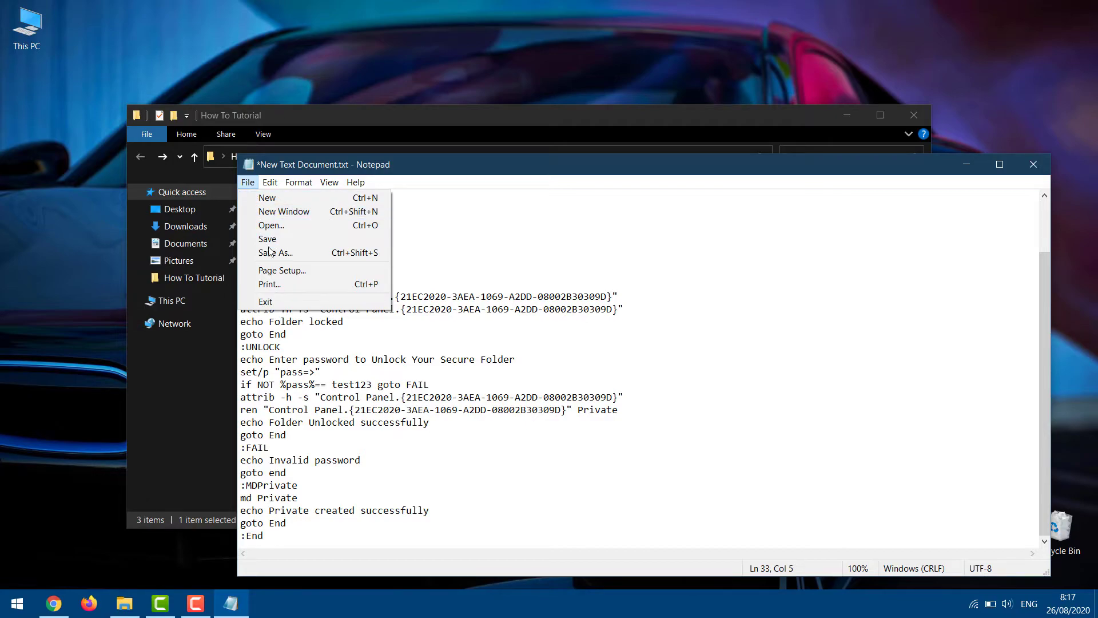
{"action": "left_click", "coordinate": [271, 252]}
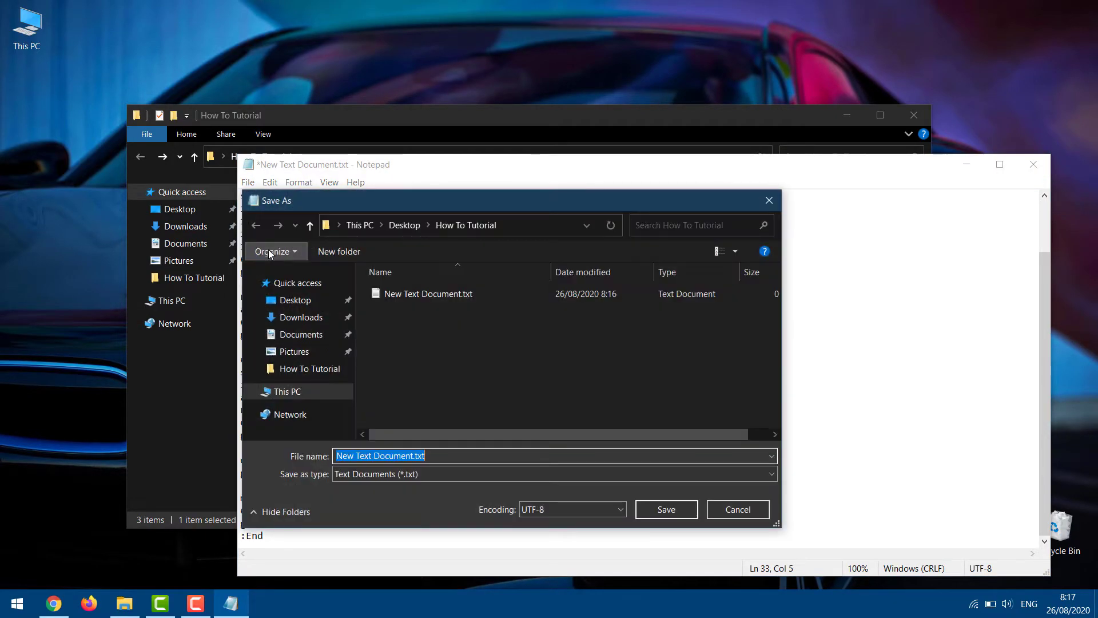
{"action": "left_click", "coordinate": [404, 473]}
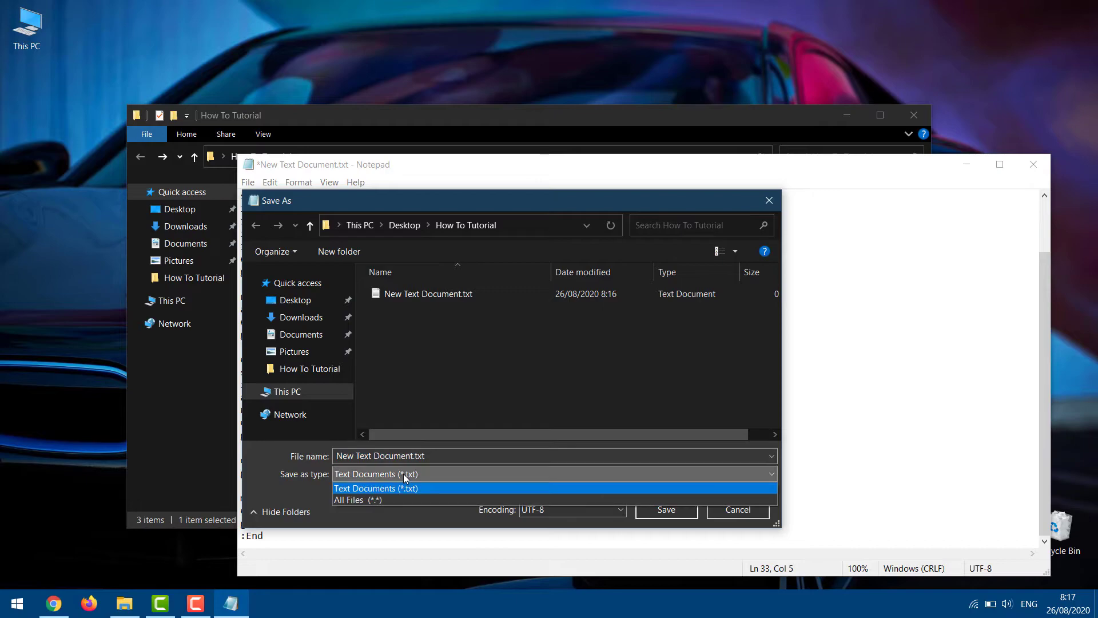
{"action": "left_click", "coordinate": [383, 498]}
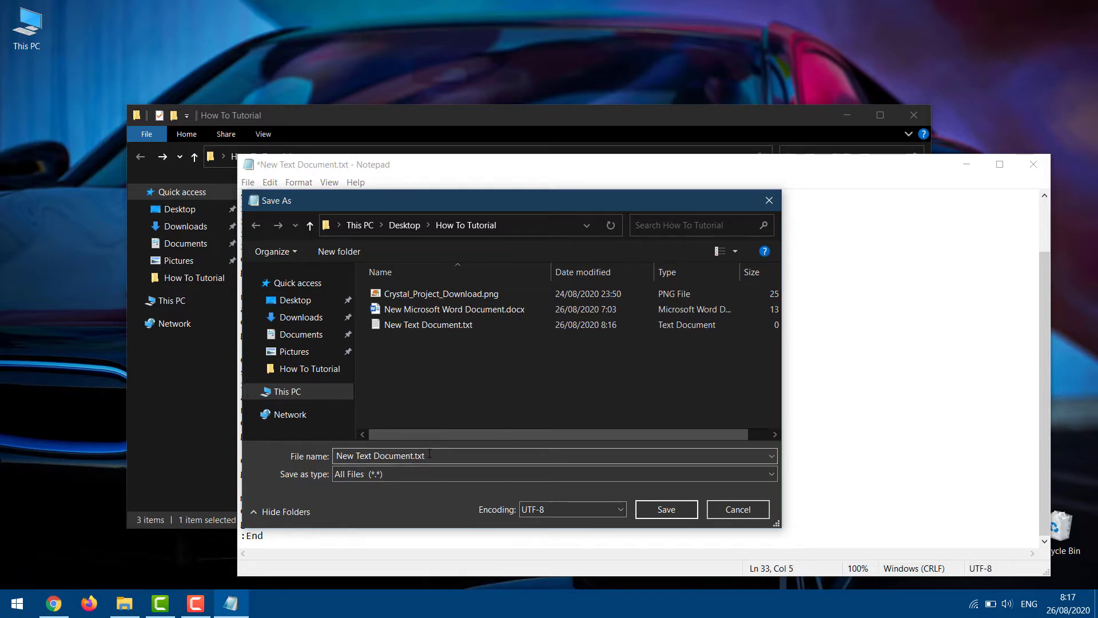
{"action": "left_click", "coordinate": [429, 454]}
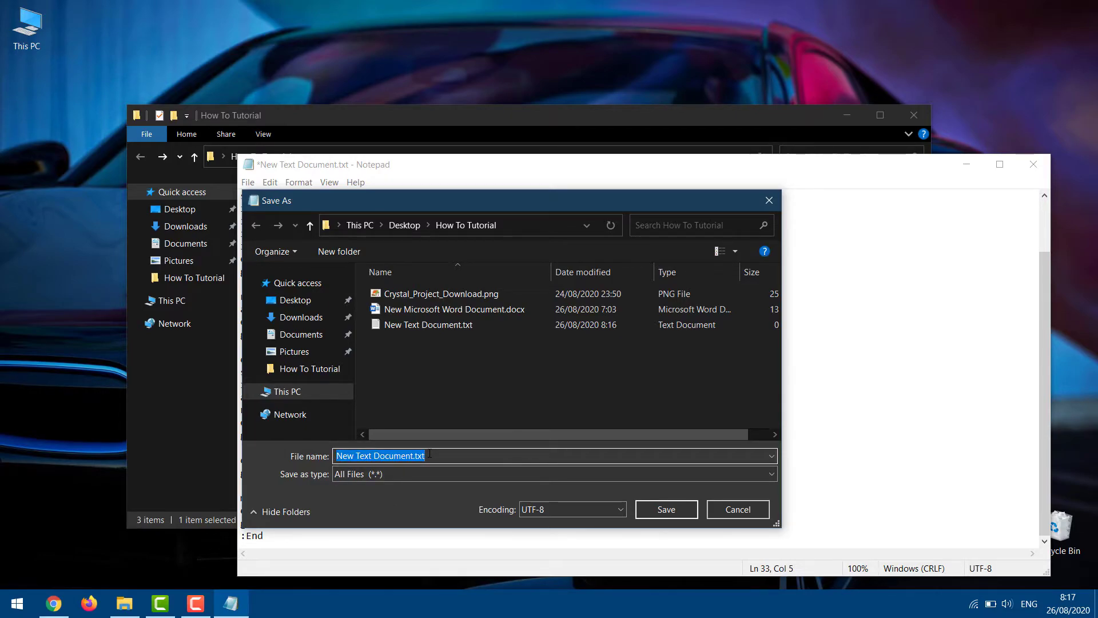
{"action": "type", "text": "test"}
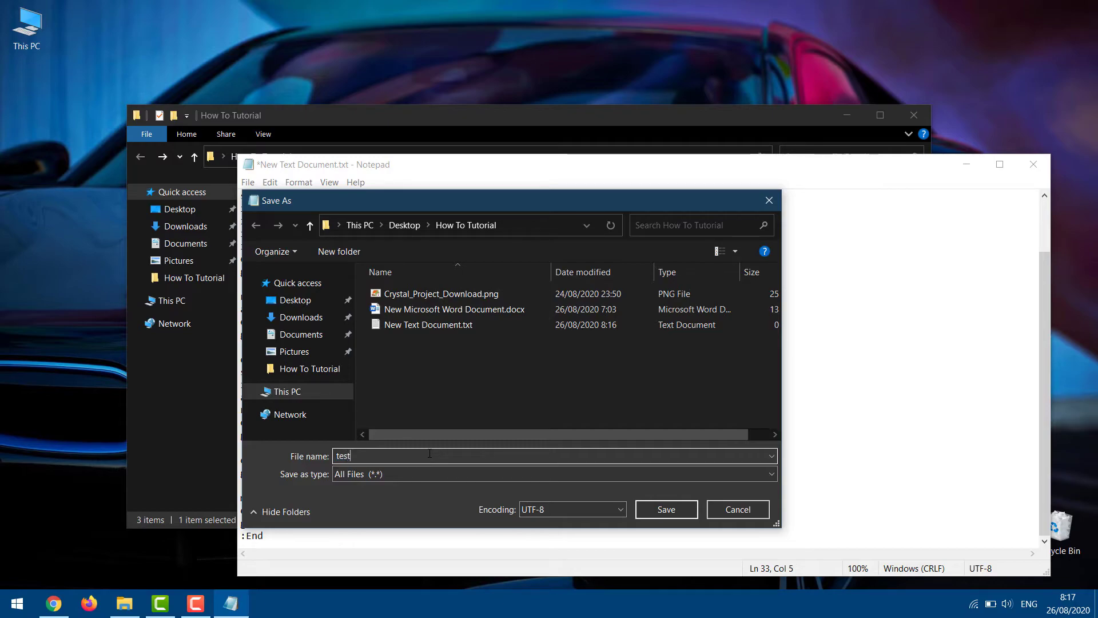
{"action": "type", "text": ".bat"}
{"action": "left_click", "coordinate": [663, 509]}
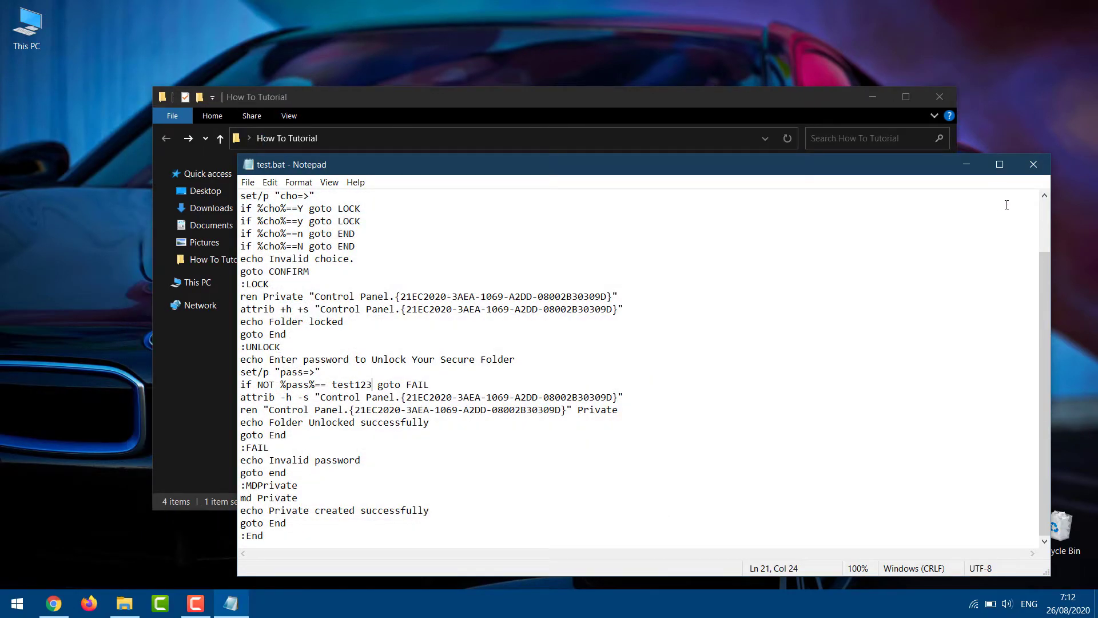
Close Notepad, delete New Text Document.txt, run test.bat to create Private, and select the image and Word file
{"action": "left_click", "coordinate": [1033, 164]}
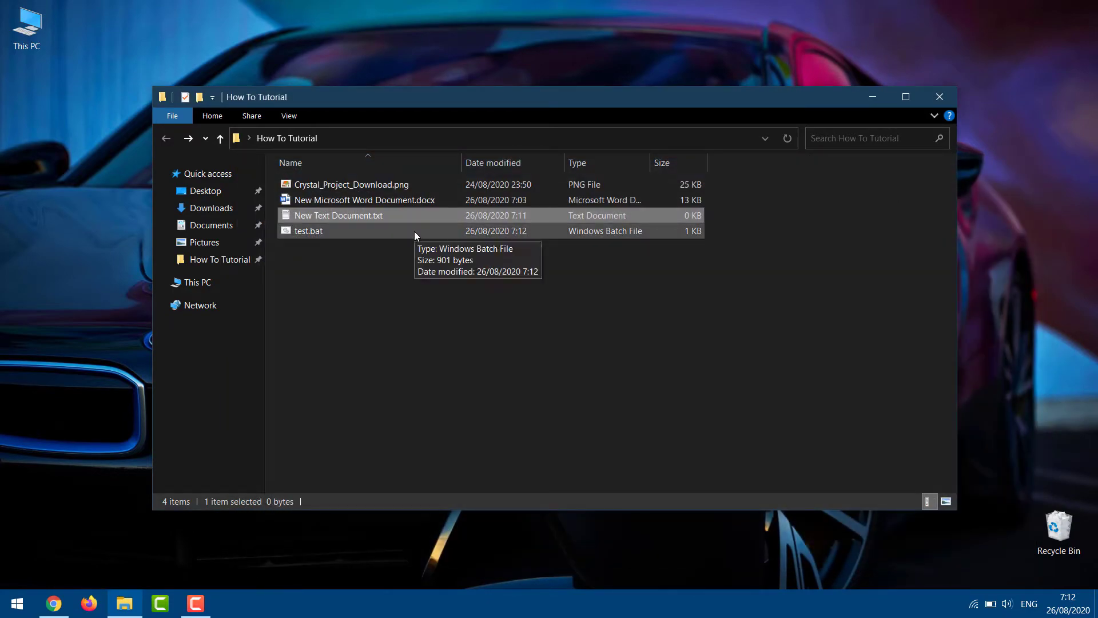
{"action": "key", "text": "Delete"}
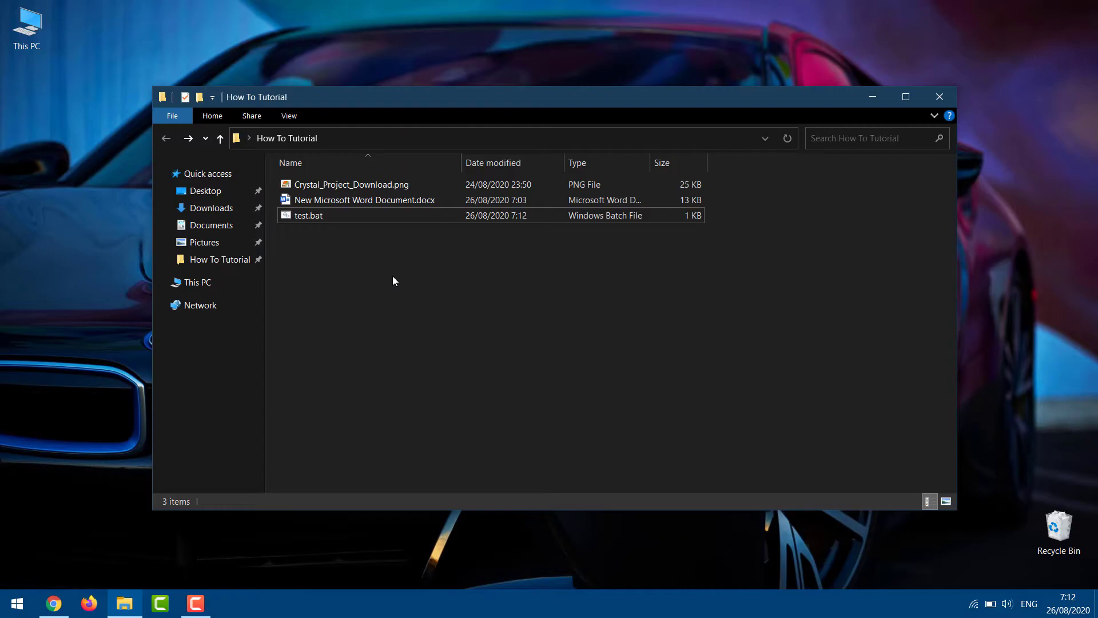
{"action": "double_click", "coordinate": [309, 215]}
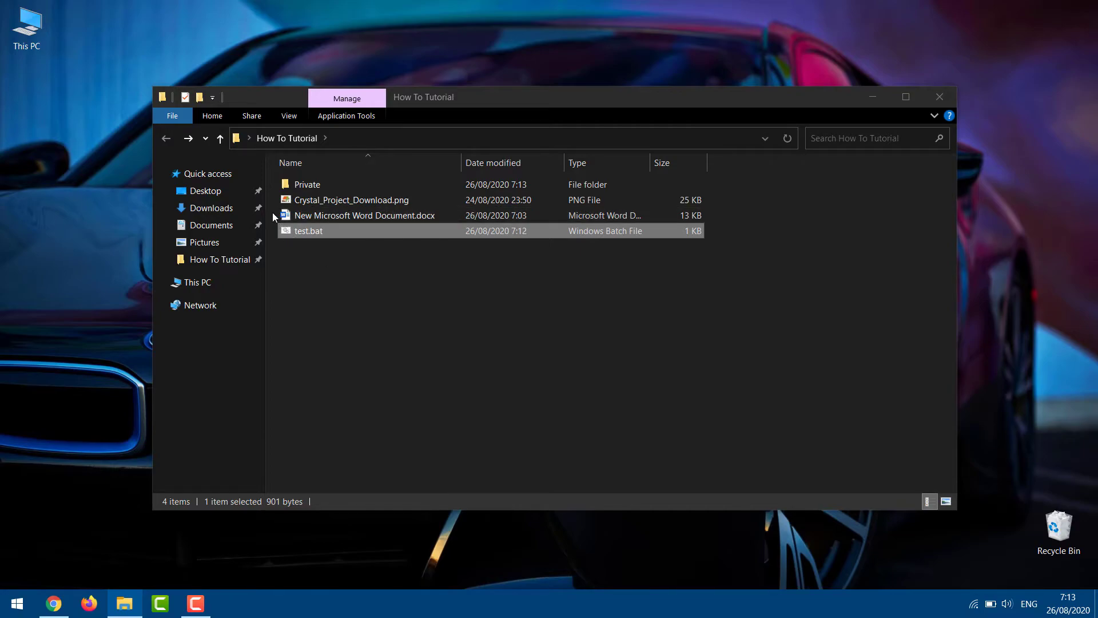
{"action": "left_click_drag", "start_coordinate": [273, 212], "coordinate": [305, 187]}
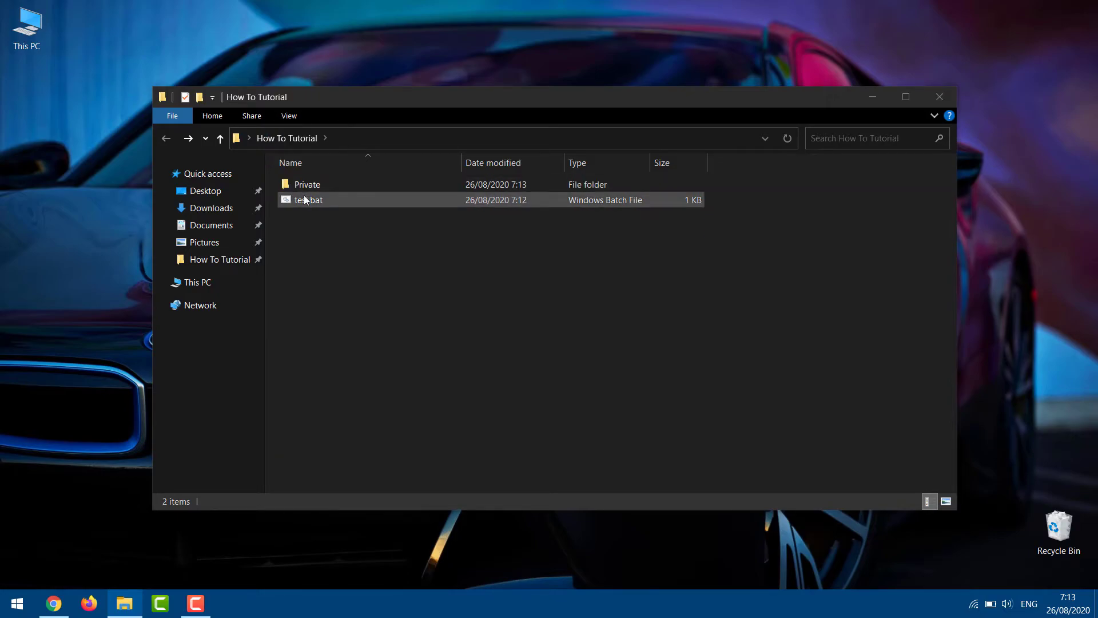
Run test.bat and answer y so the Private folder gets locked and hidden
{"action": "double_click", "coordinate": [305, 200]}
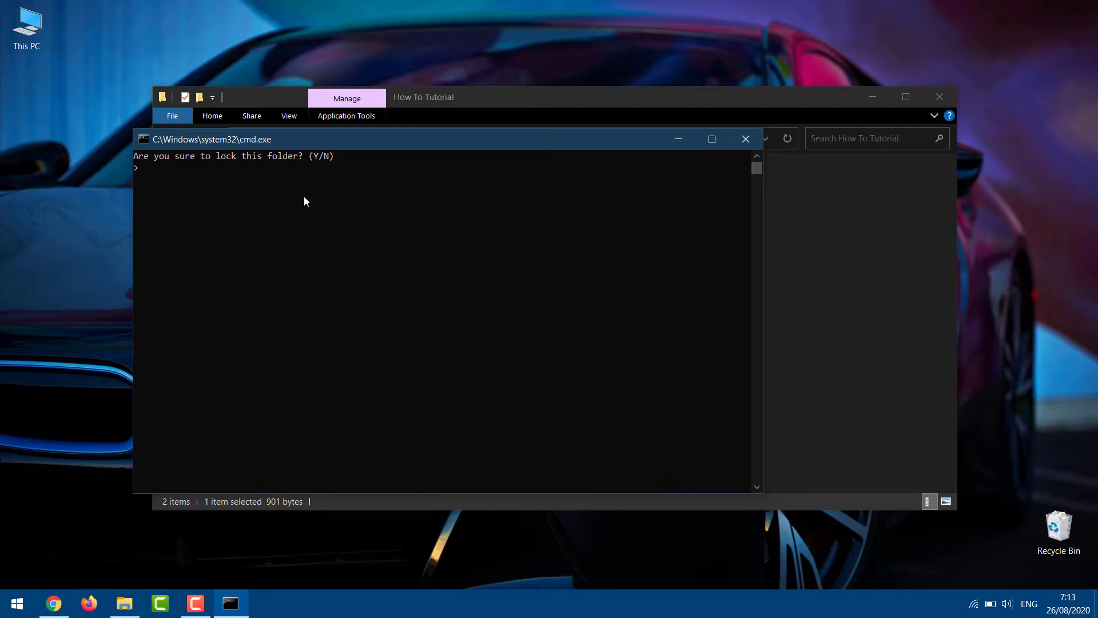
{"action": "type", "text": "y"}
{"action": "key", "text": "Return"}
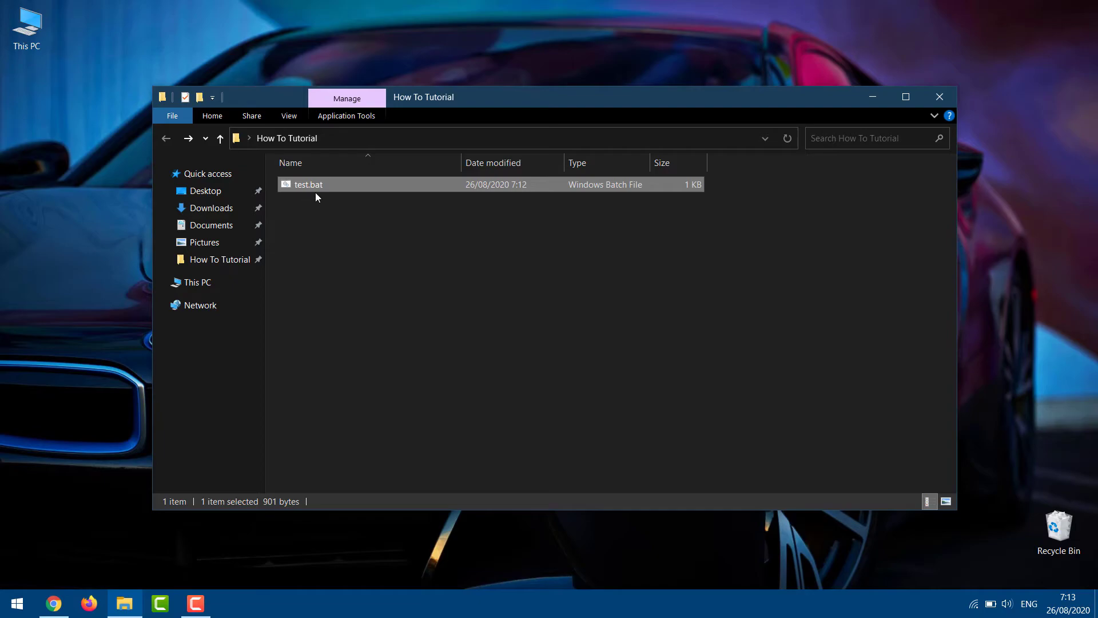
Tick Hidden in test.bat's Properties and apply the change
{"action": "right_click", "coordinate": [331, 184]}
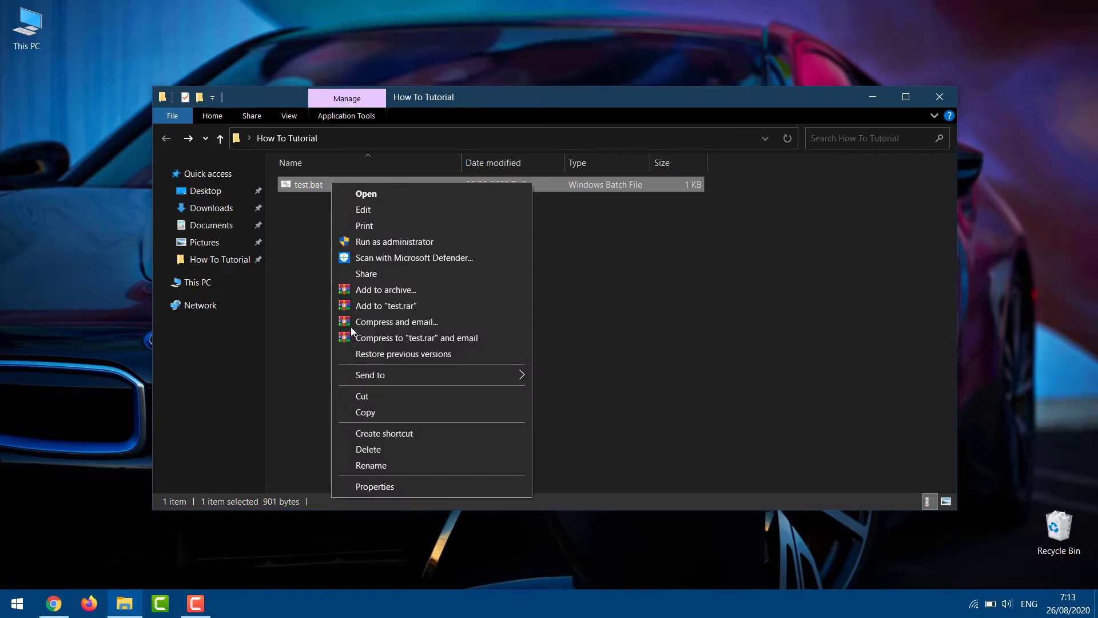
{"action": "left_click", "coordinate": [375, 486]}
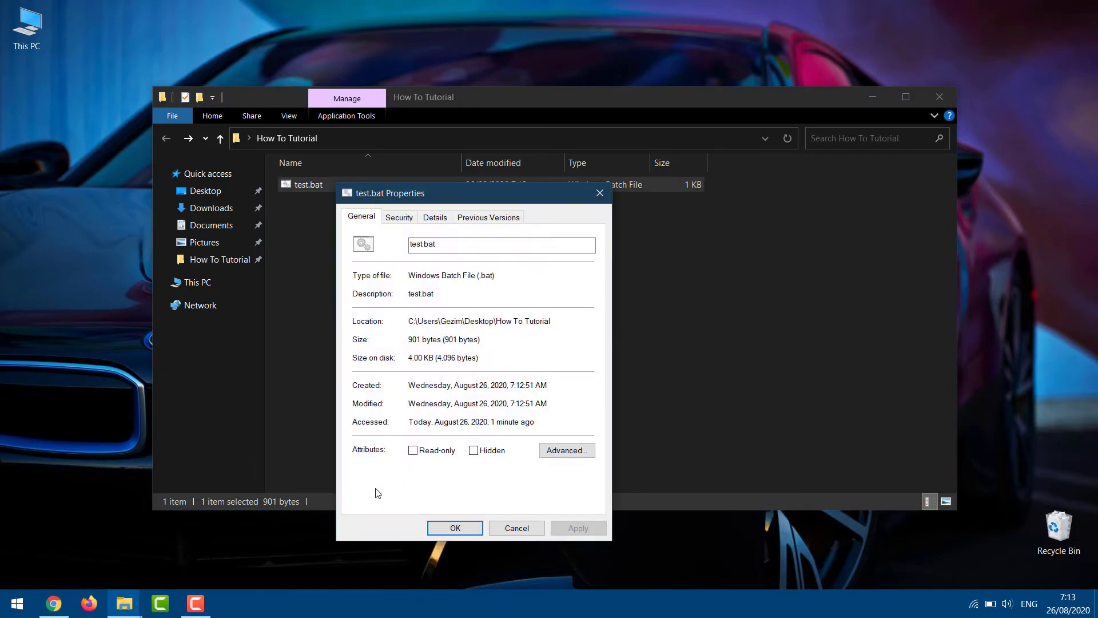
{"action": "left_click", "coordinate": [474, 450]}
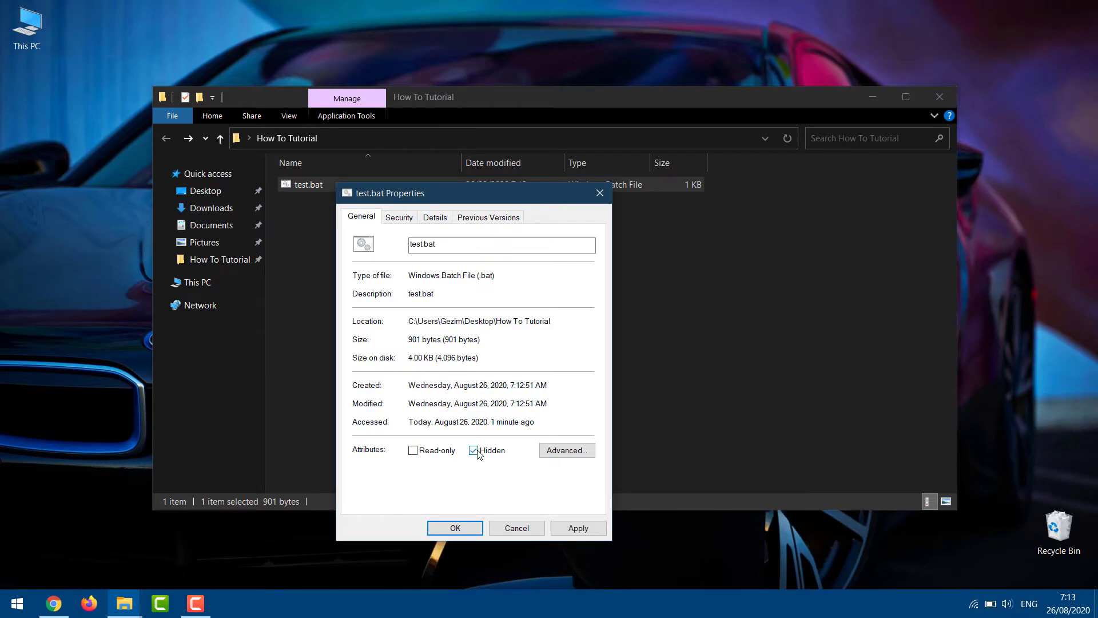
{"action": "left_click", "coordinate": [555, 523]}
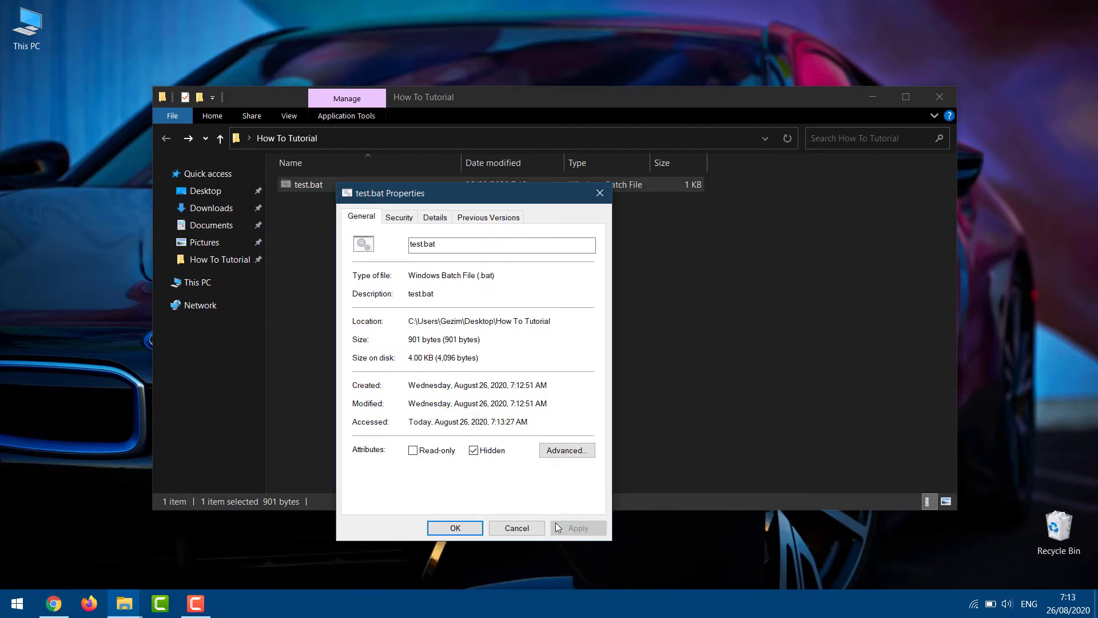
{"action": "left_click", "coordinate": [455, 528]}
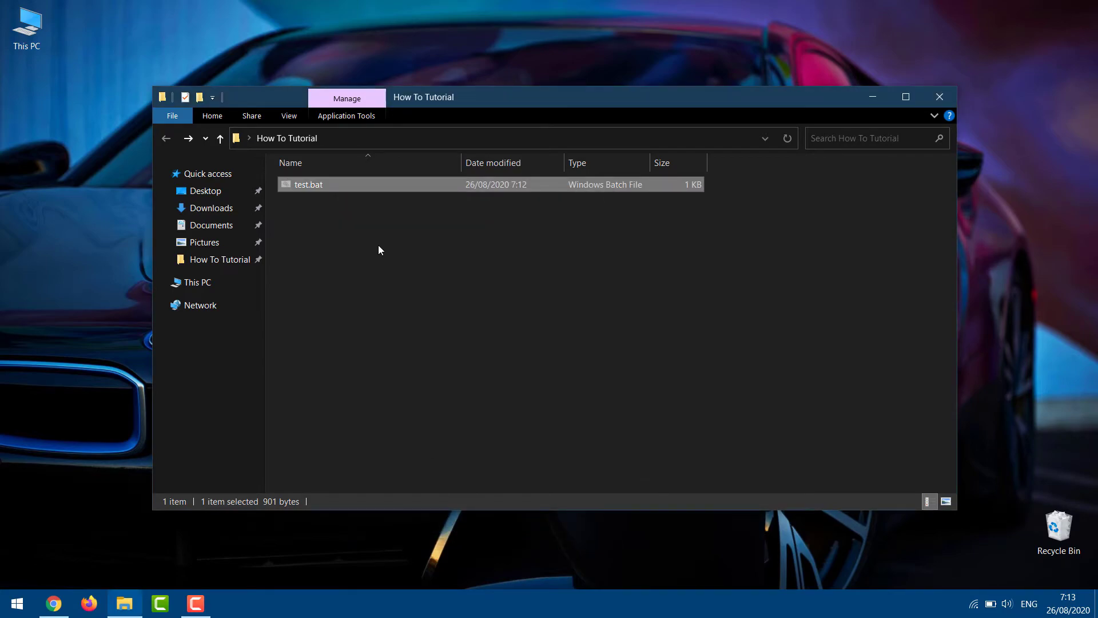
{"action": "left_click", "coordinate": [290, 117]}
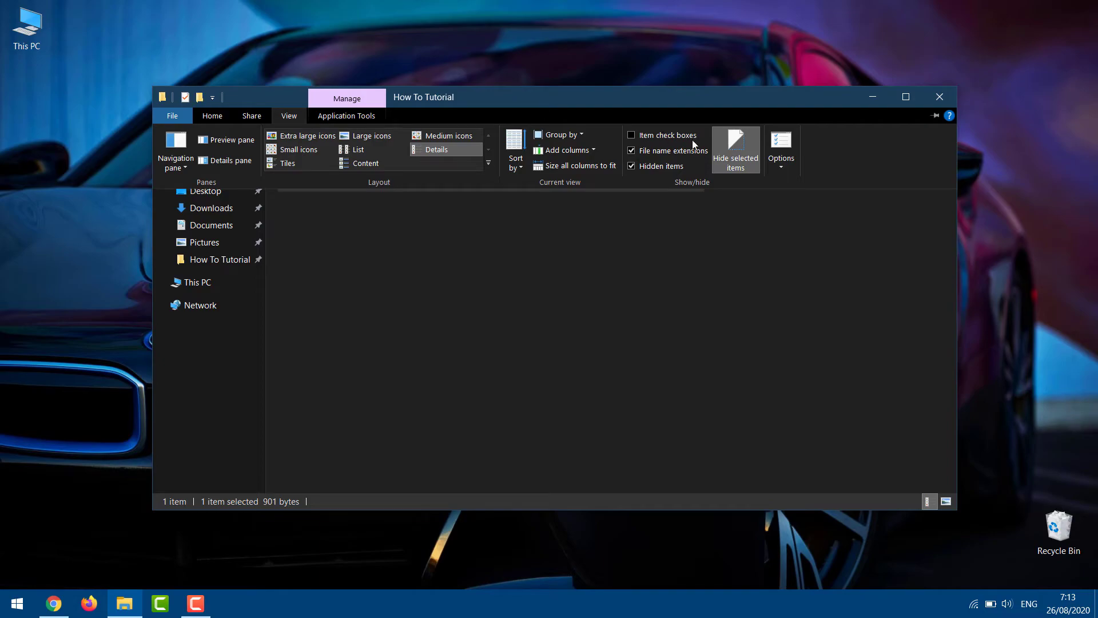
{"action": "left_click", "coordinate": [630, 165]}
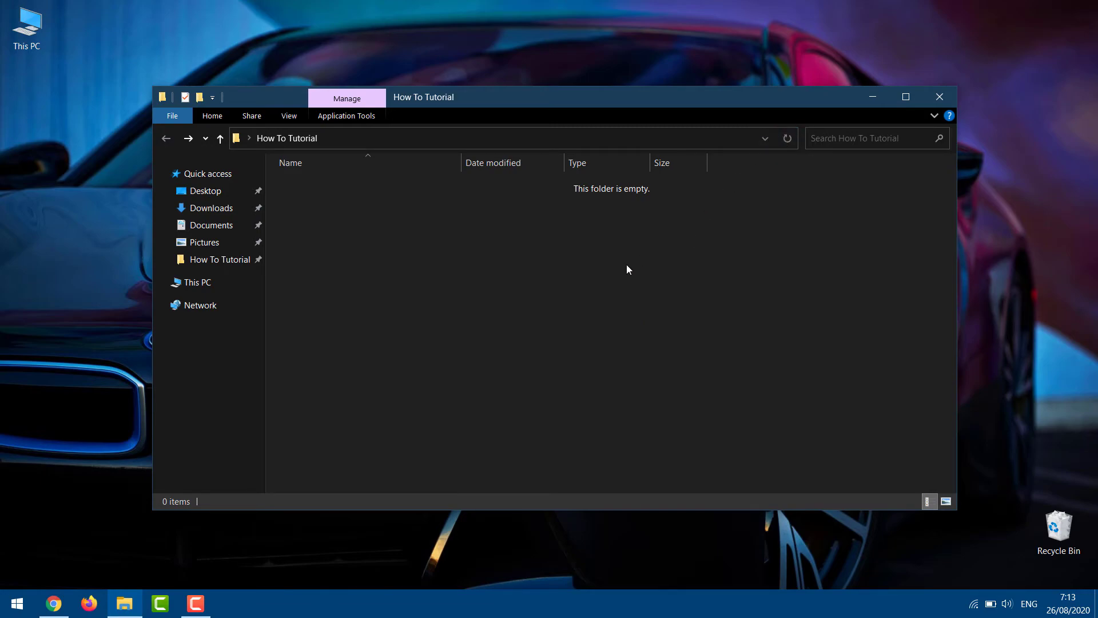
{"action": "left_click", "coordinate": [289, 116]}
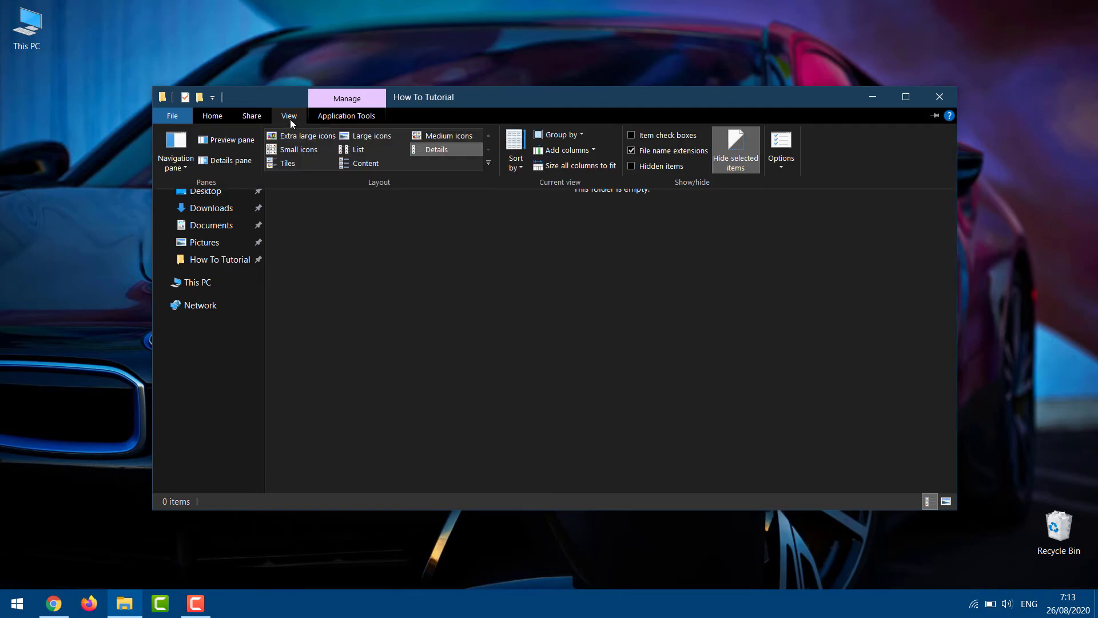
{"action": "left_click", "coordinate": [631, 166]}
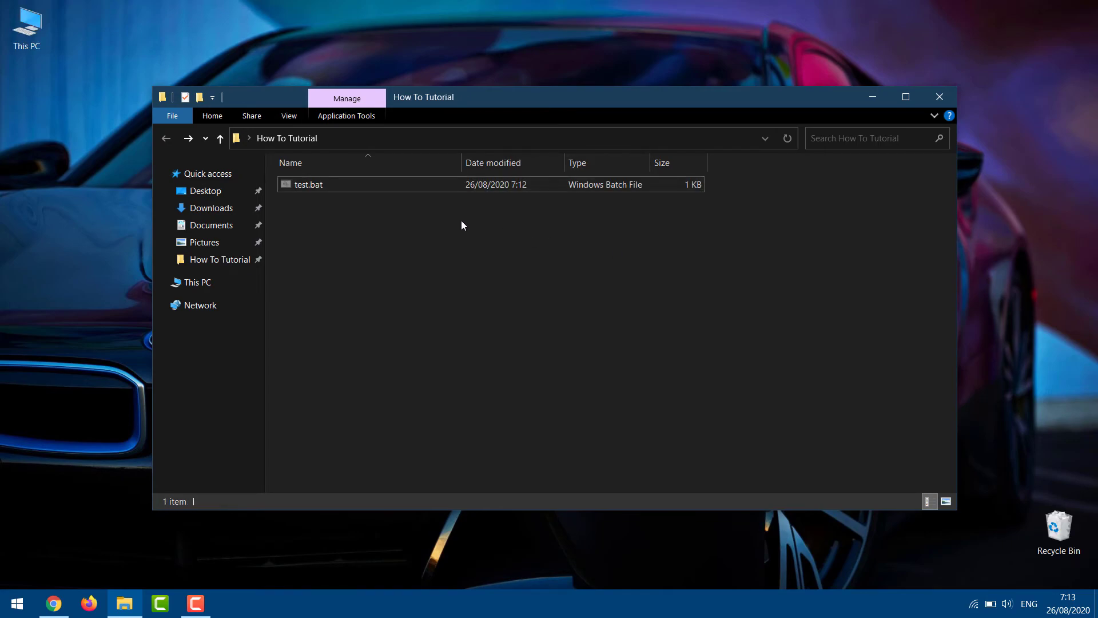
Run test.bat, enter the chosen password to unlock, and open the restored Private folder
{"action": "double_click", "coordinate": [347, 186]}
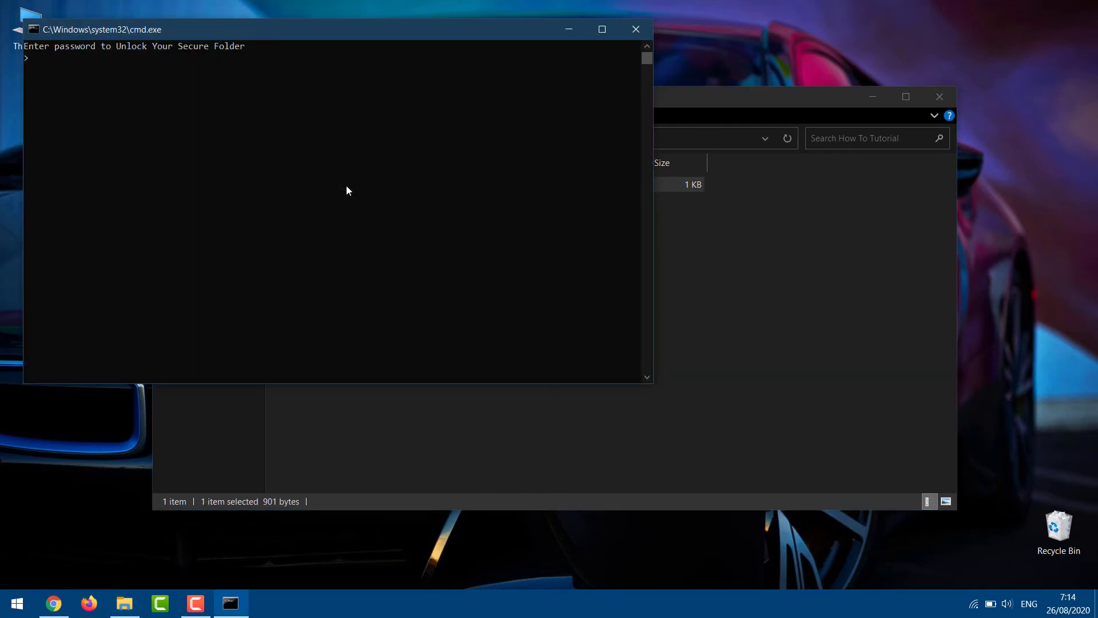
{"action": "type", "text": "t"}
{"action": "type", "text": "t123"}
{"action": "key", "text": "Return"}
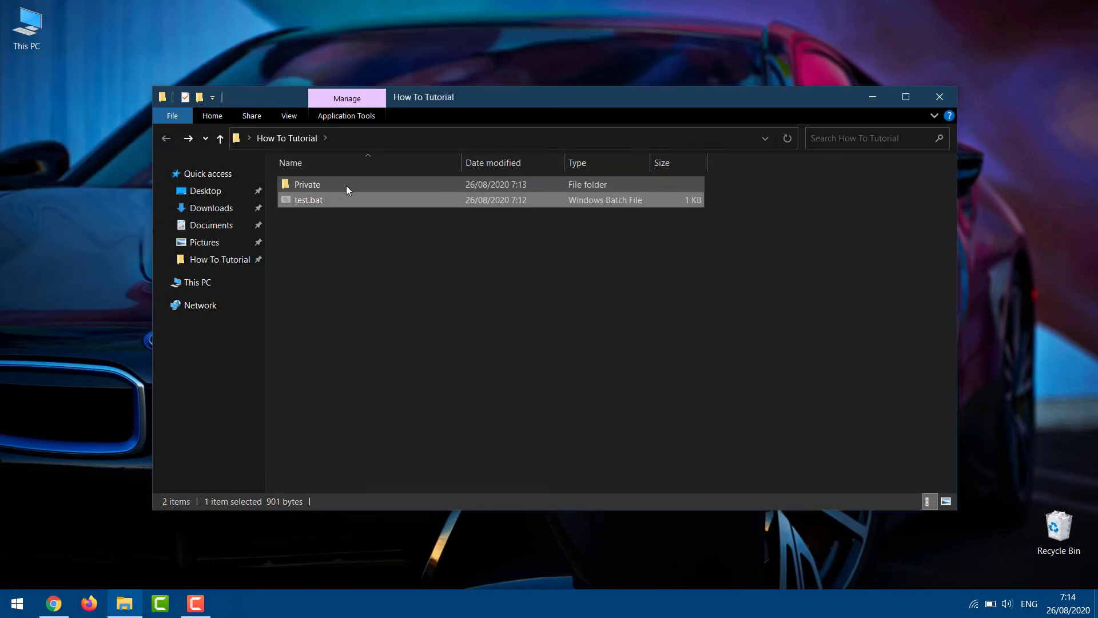
{"action": "double_click", "coordinate": [347, 186]}
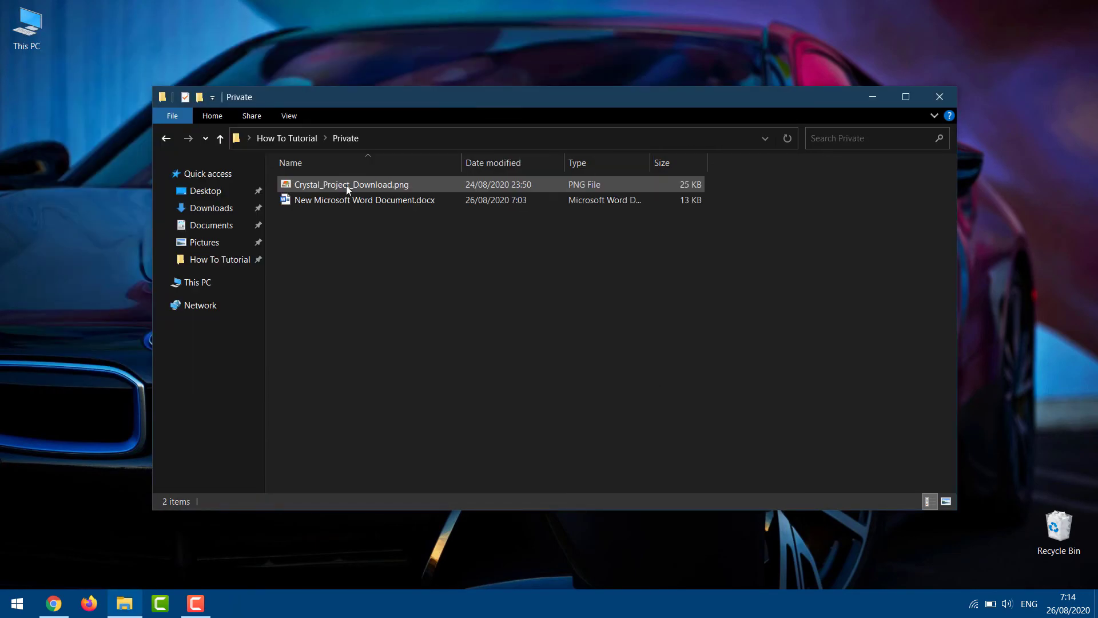